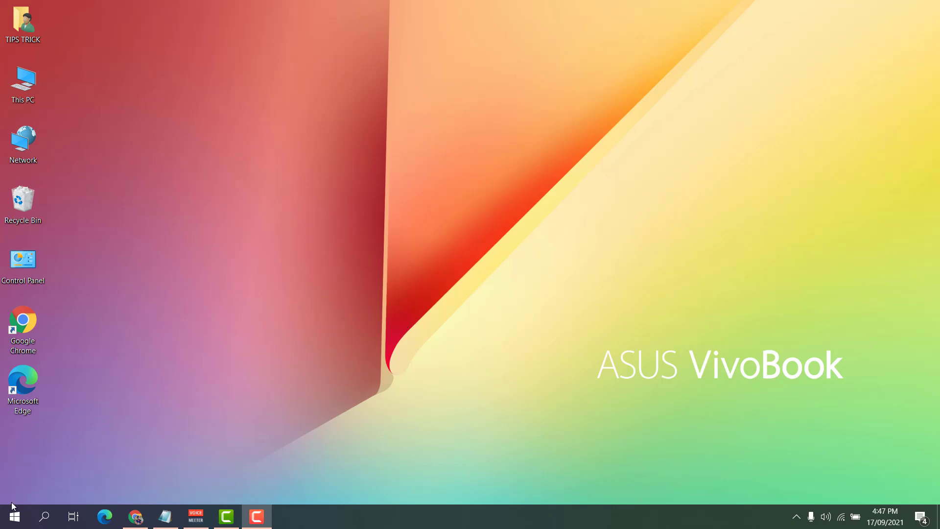
- Check Settings' Activation page shows Windows 10 Home Single Language digitally licensed, then close Settings
left_click(11, 518)
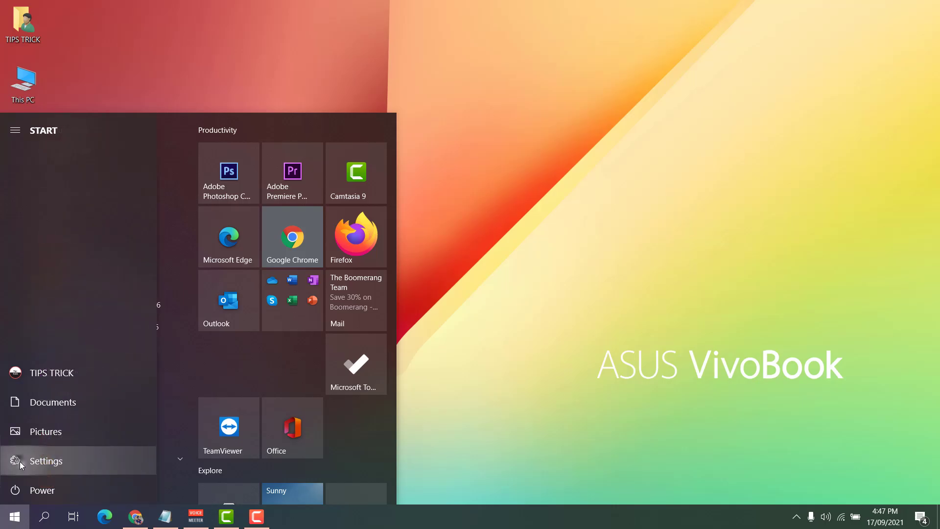
left_click(20, 461)
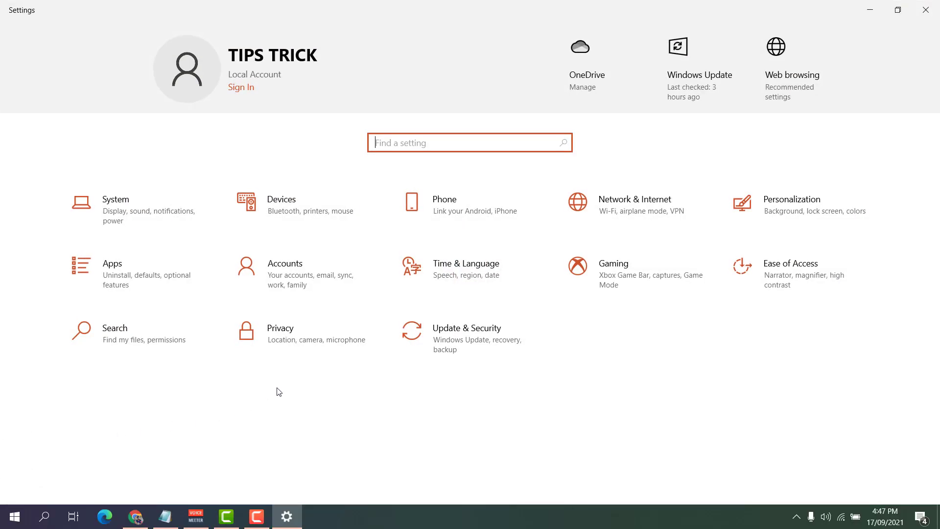
left_click(503, 340)
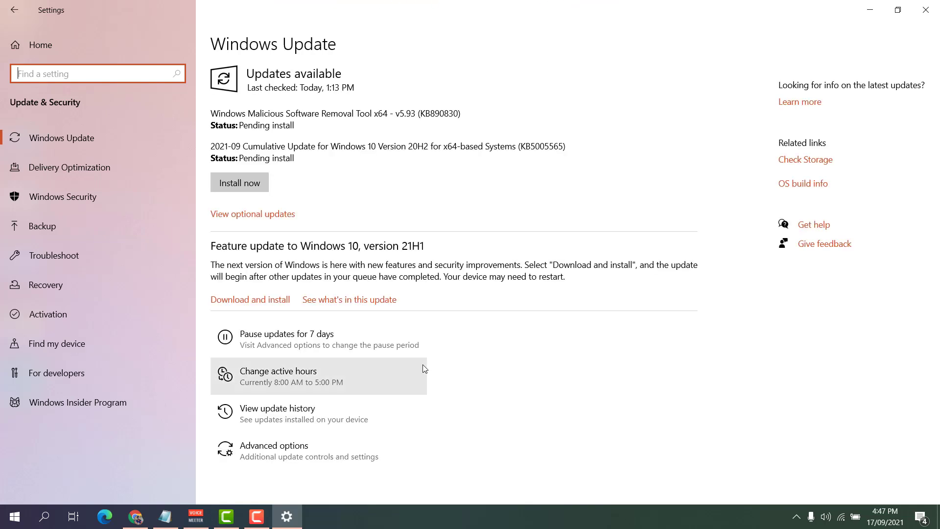
left_click(53, 317)
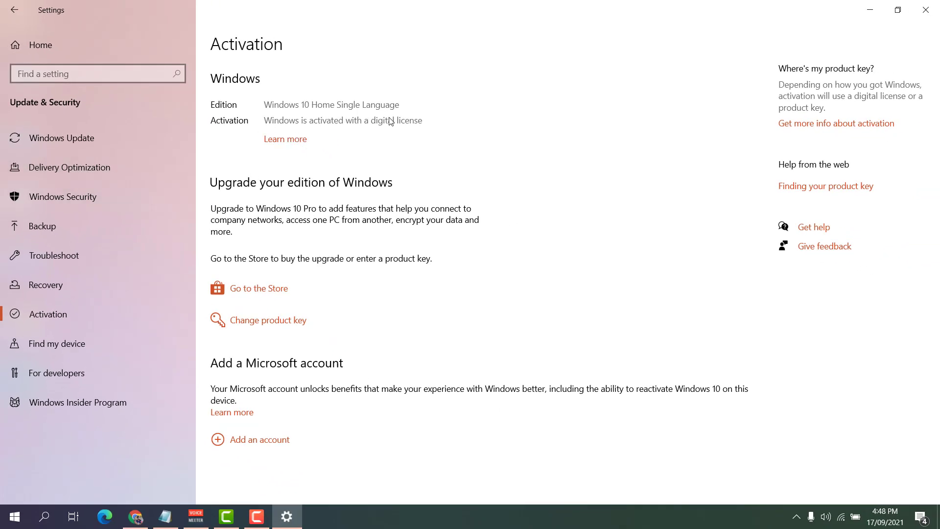
left_click(930, 4)
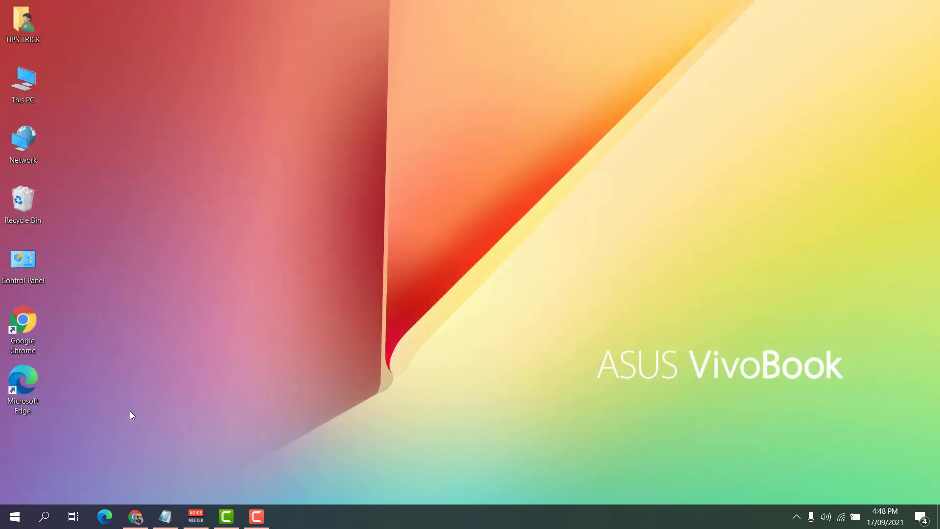
- Launch Command Prompt as administrator from a 'cmd' search and center its window
left_click(47, 521)
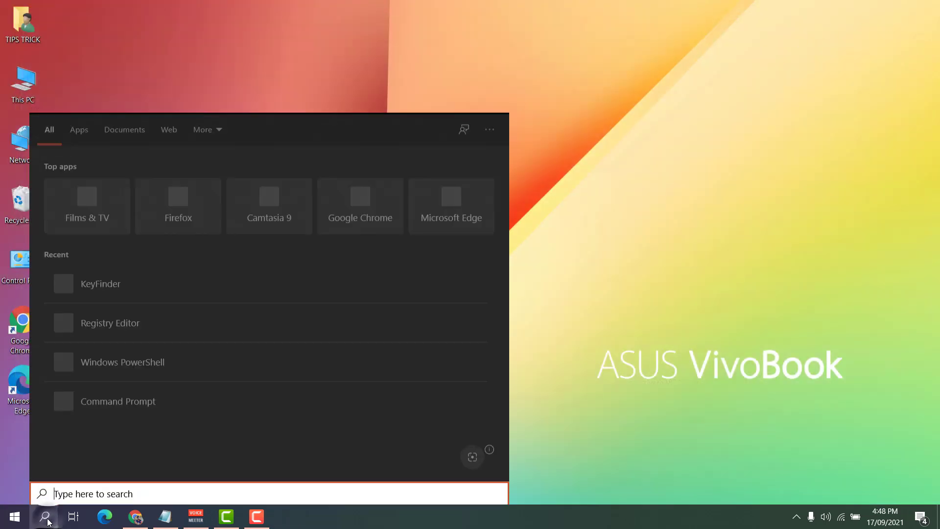
type("cmd")
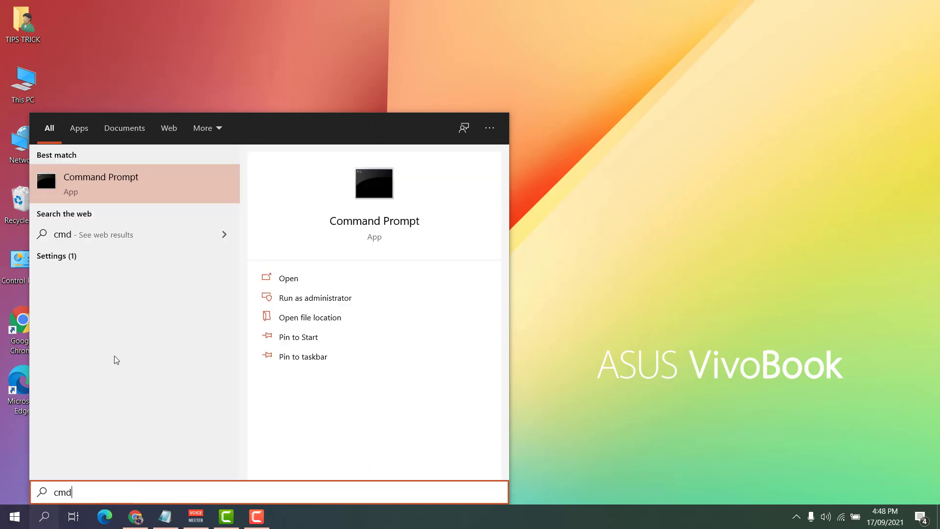
left_click(331, 300)
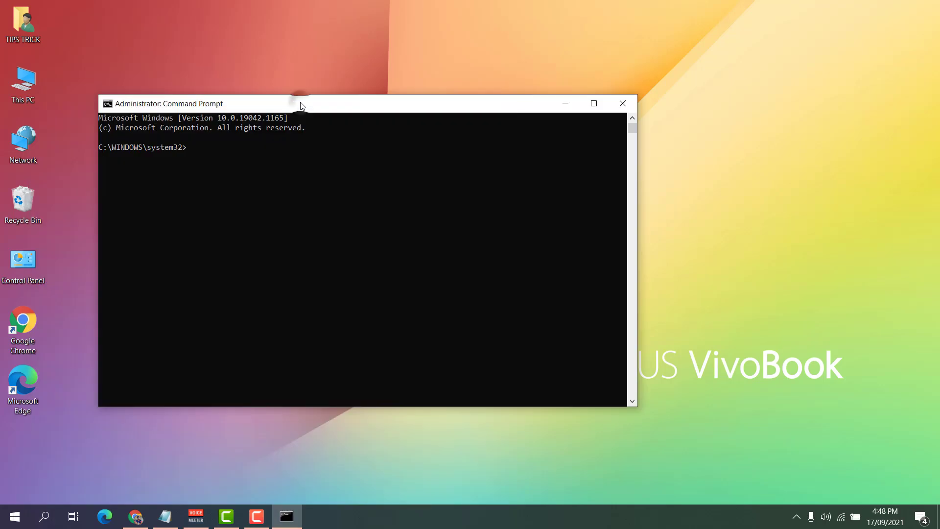
left_click_drag(289, 108, 383, 101)
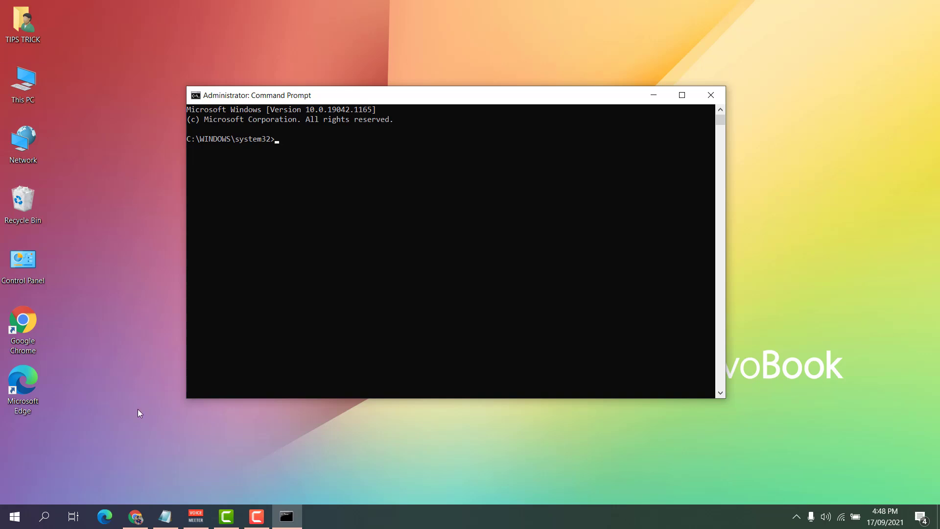
- Copy the wmic OA3xOriginalProductKey command from Notepad, paste it into Command Prompt and run it
left_click(161, 524)
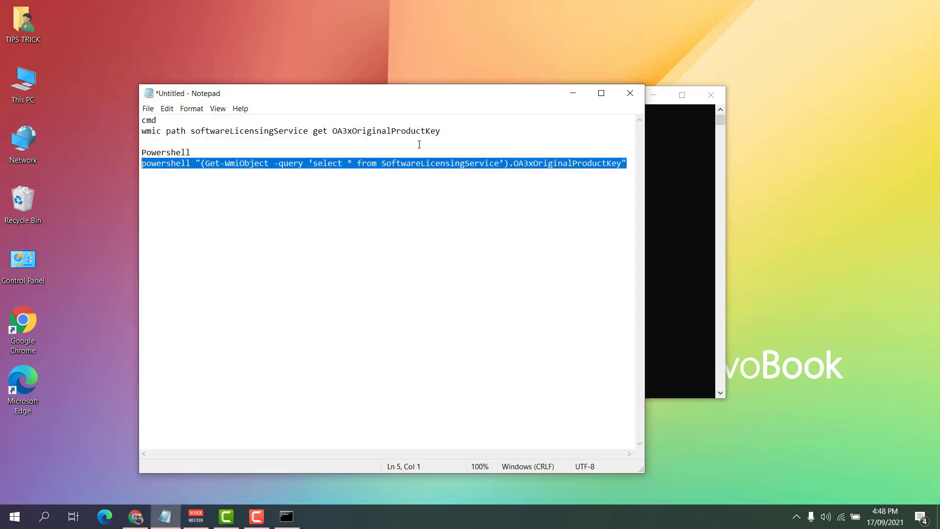
left_click_drag(457, 131, 146, 130)
right_click(167, 131)
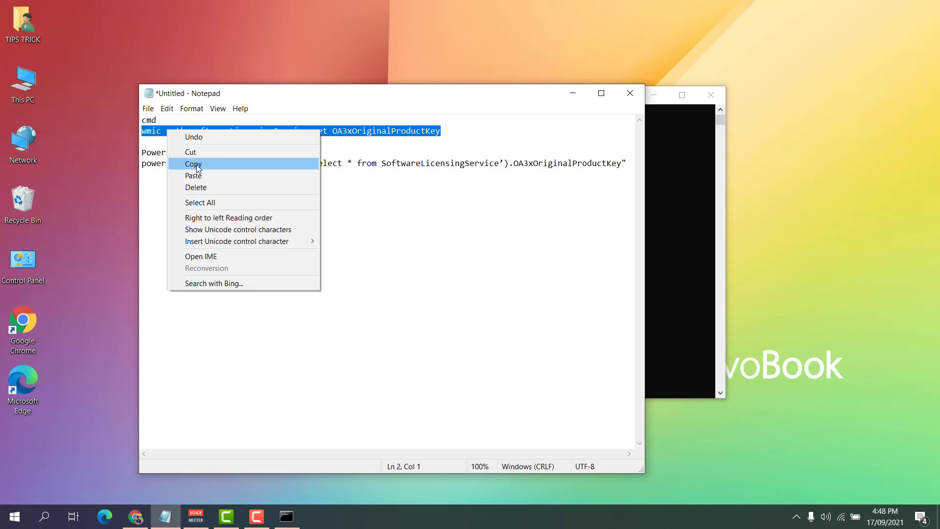
left_click(198, 162)
left_click(573, 93)
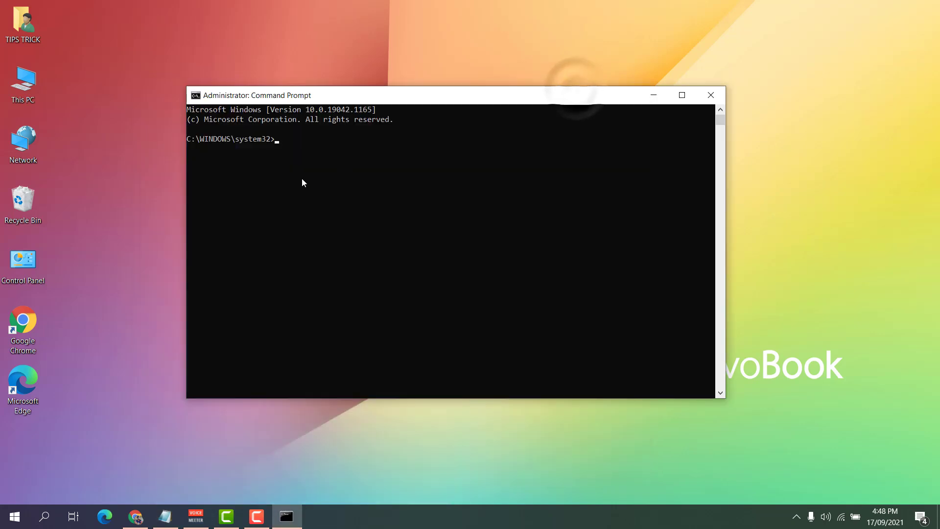
right_click(302, 183)
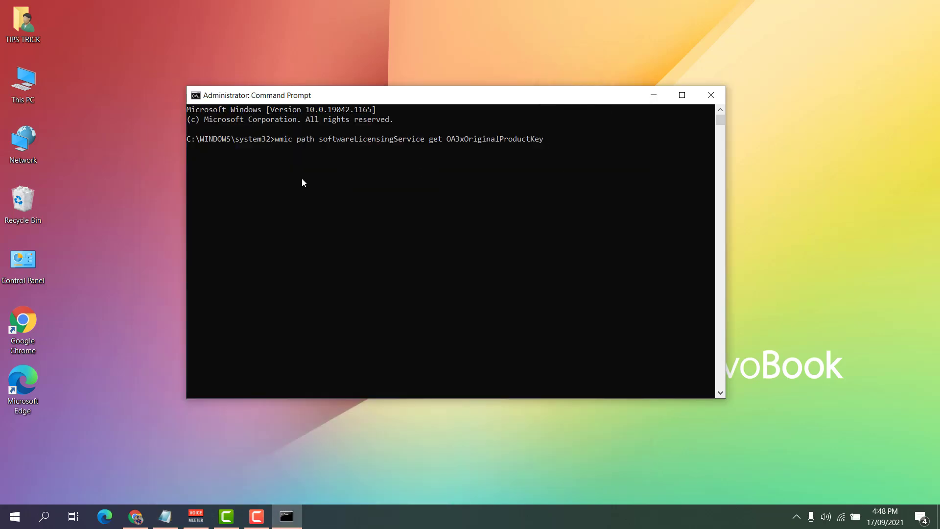
key("Return")
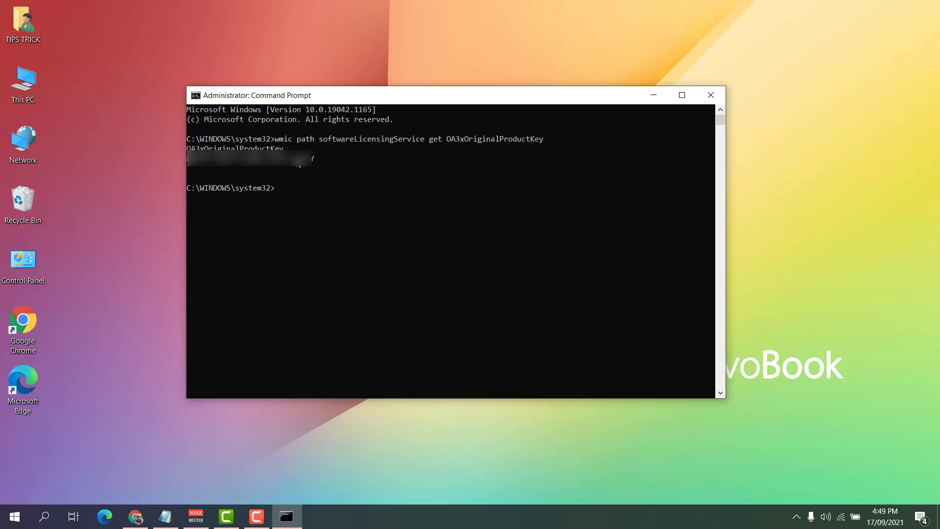
- Close Command Prompt and launch PowerShell as administrator, centering its window
left_click(720, 98)
left_click(44, 517)
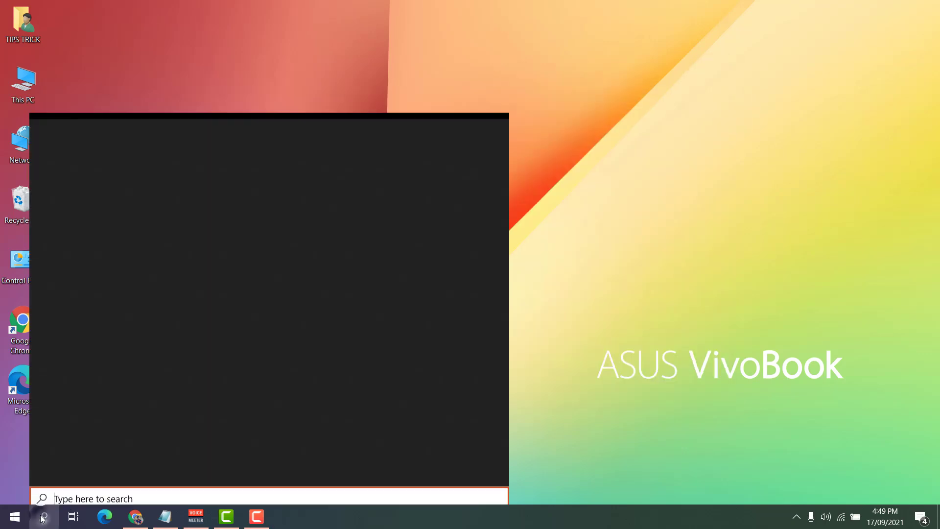
type("powes")
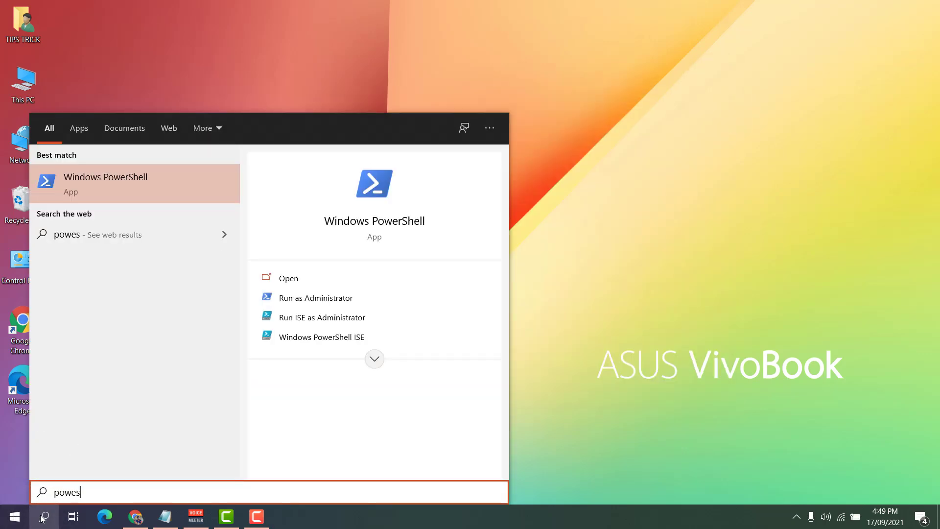
type("hell")
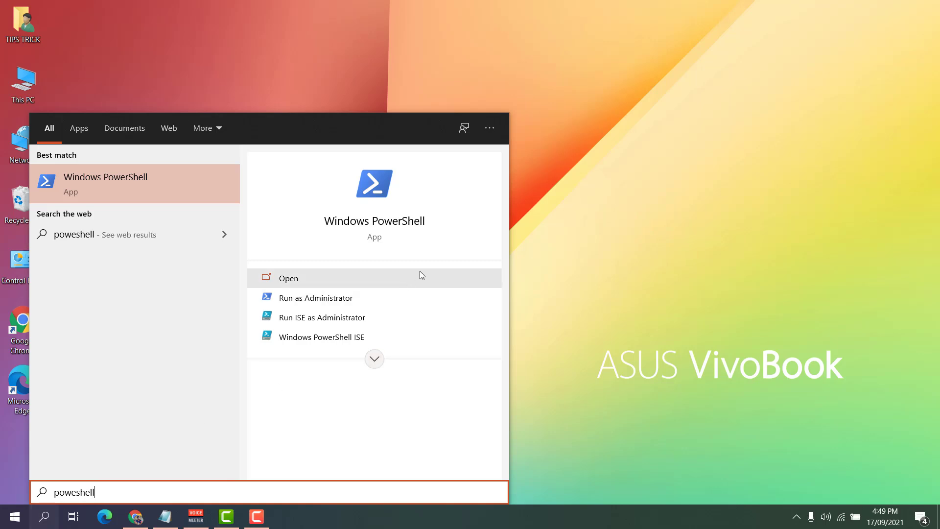
left_click(328, 299)
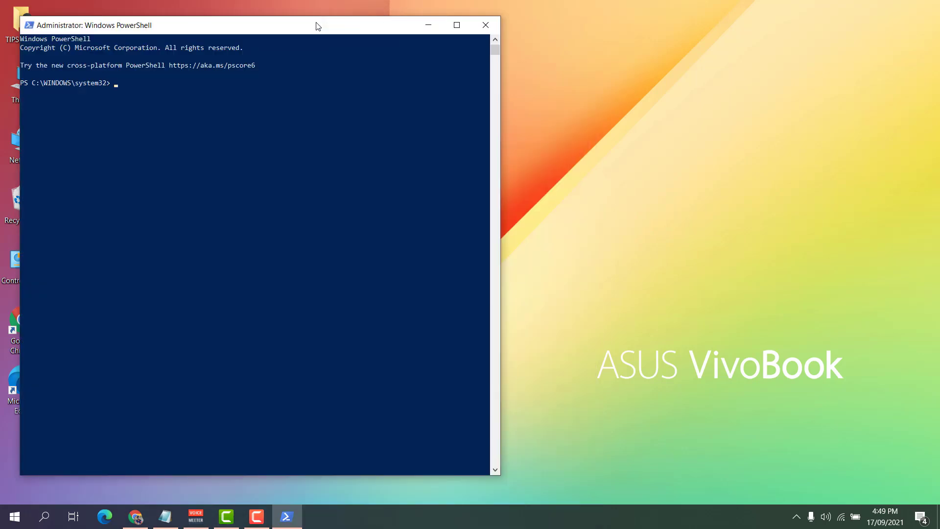
left_click_drag(317, 25, 527, 46)
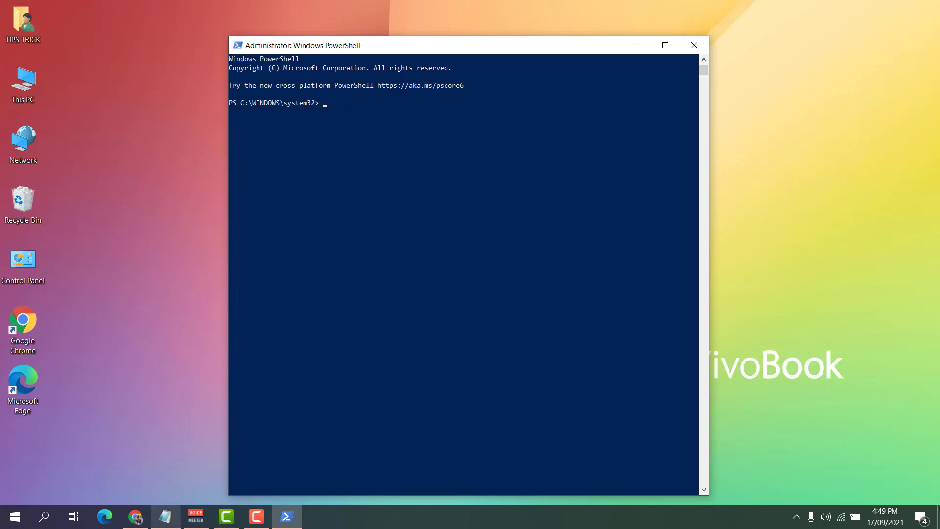
- Run the product-key query from the Notepad notes in PowerShell, then close PowerShell and minimize Notepad
left_click(166, 517)
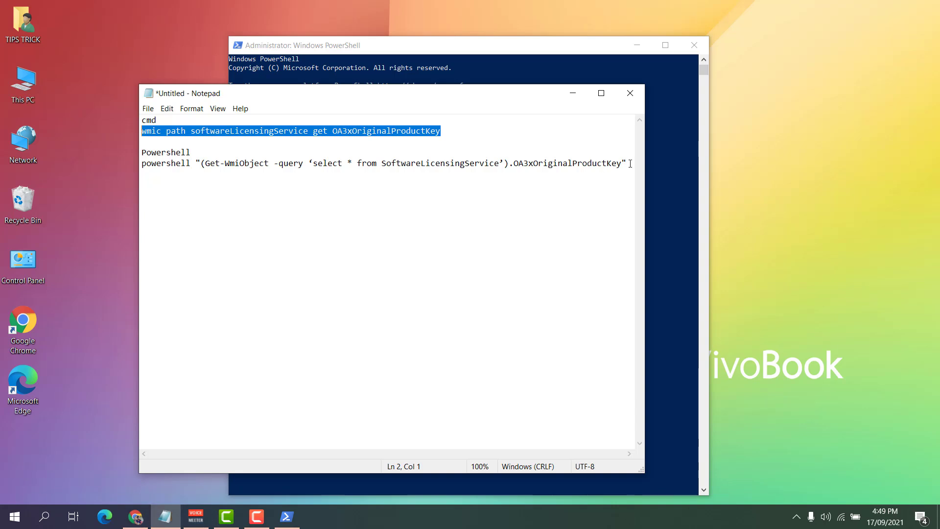
left_click_drag(630, 163, 142, 164)
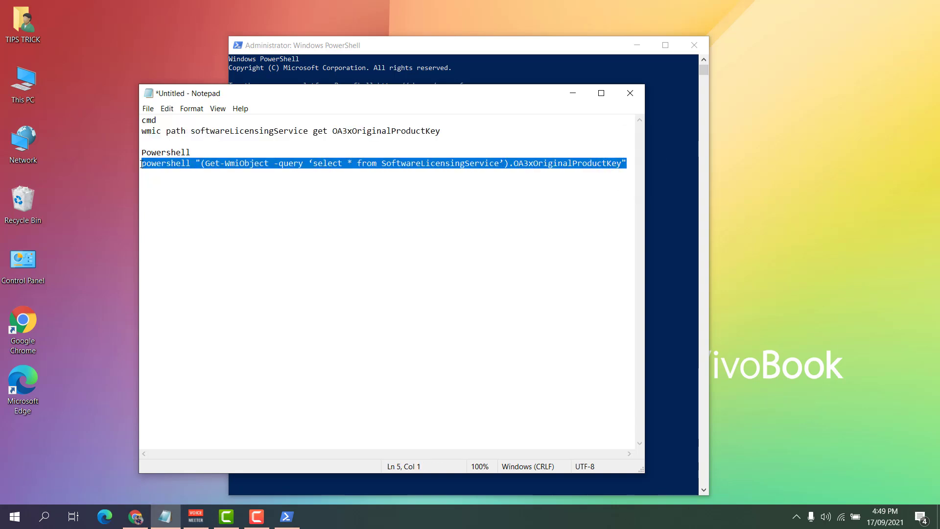
left_click(378, 52)
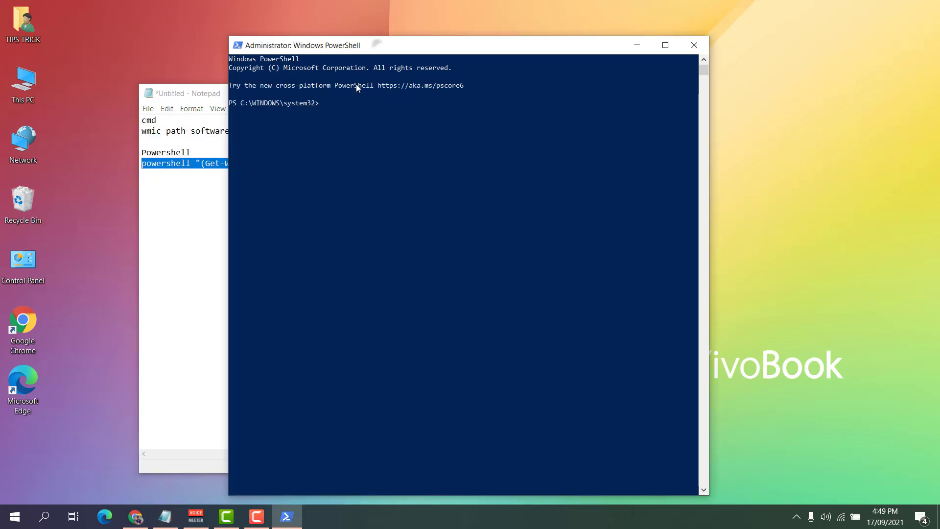
right_click(340, 136)
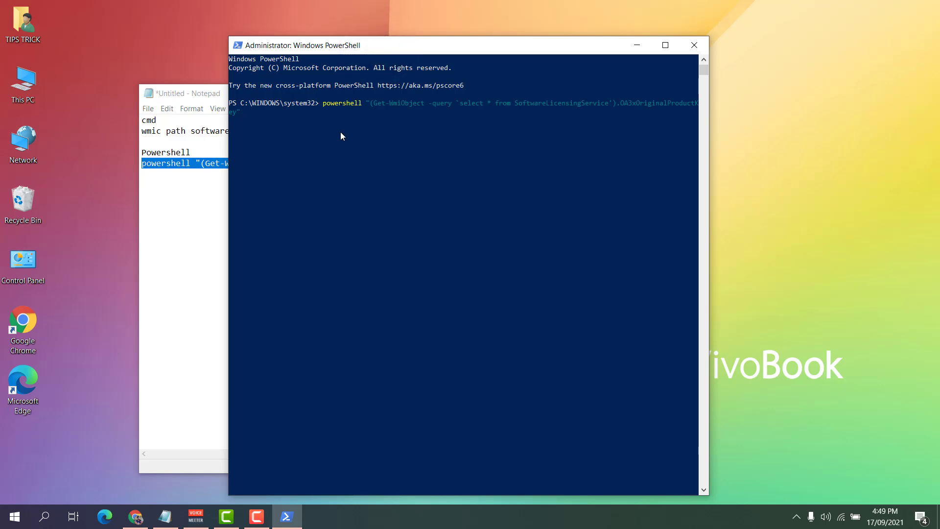
key("Return")
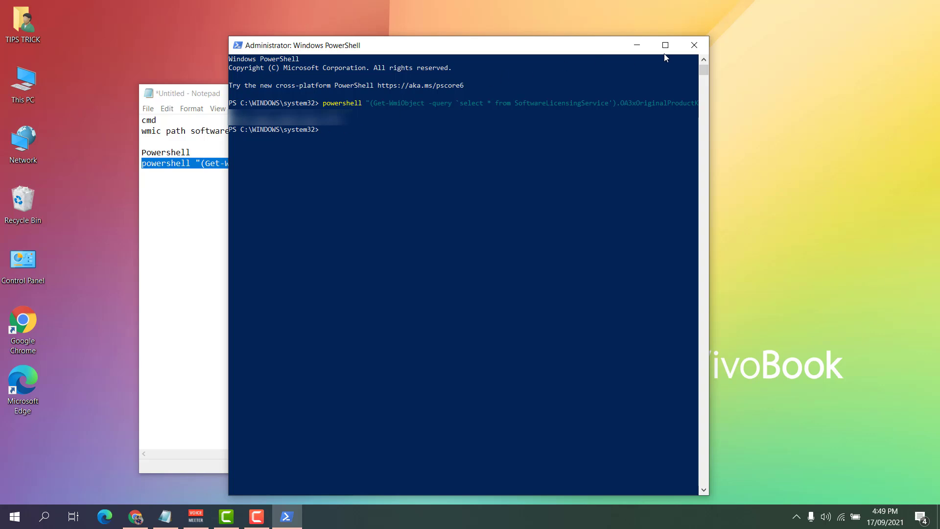
left_click(697, 45)
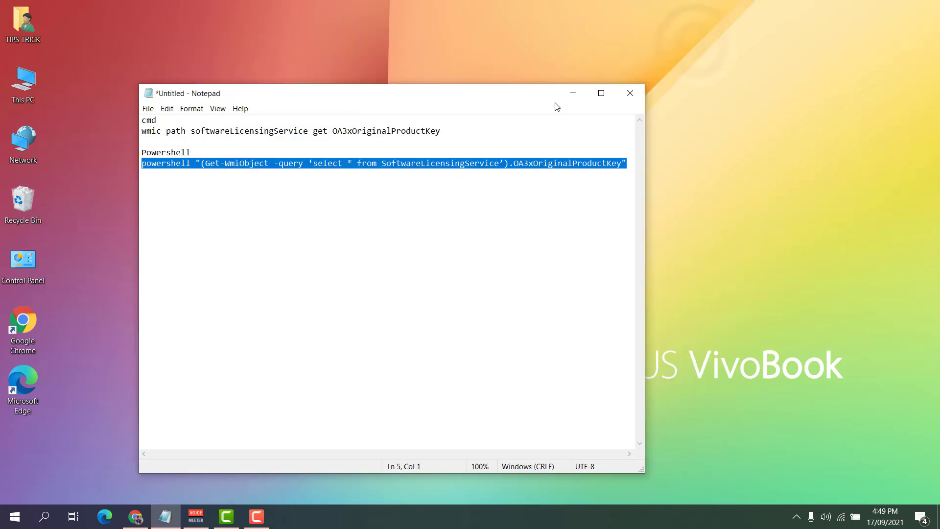
left_click(570, 95)
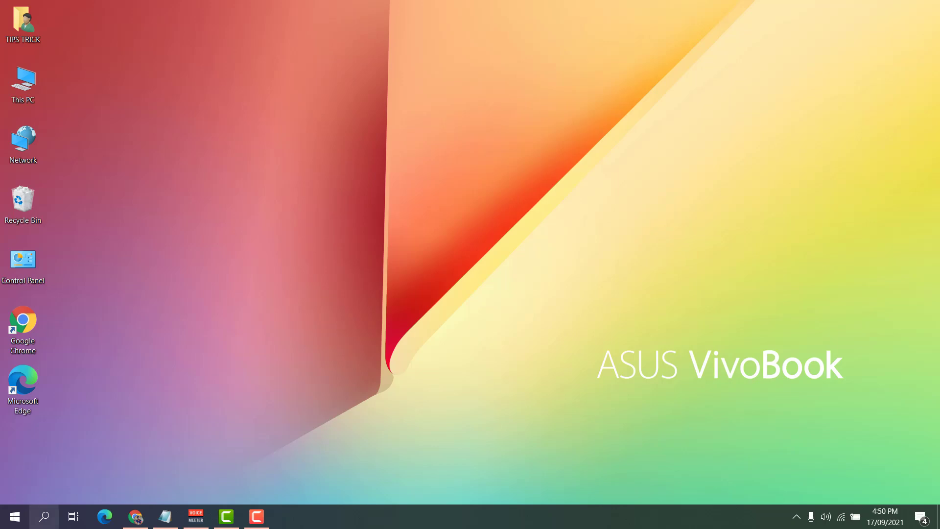
- Open Registry Editor via 'regedit' and expand HKEY_LOCAL_MACHINE > SOFTWARE > Microsoft
left_click(45, 519)
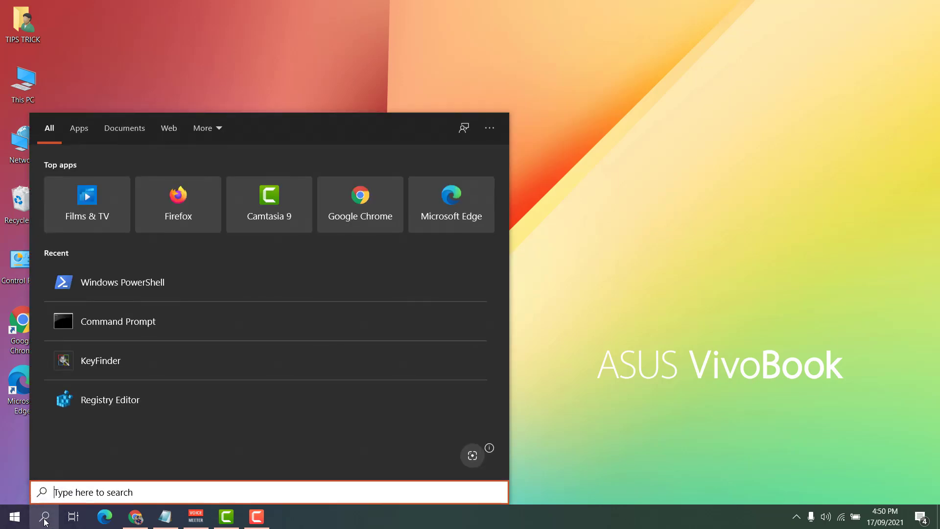
type("regedit")
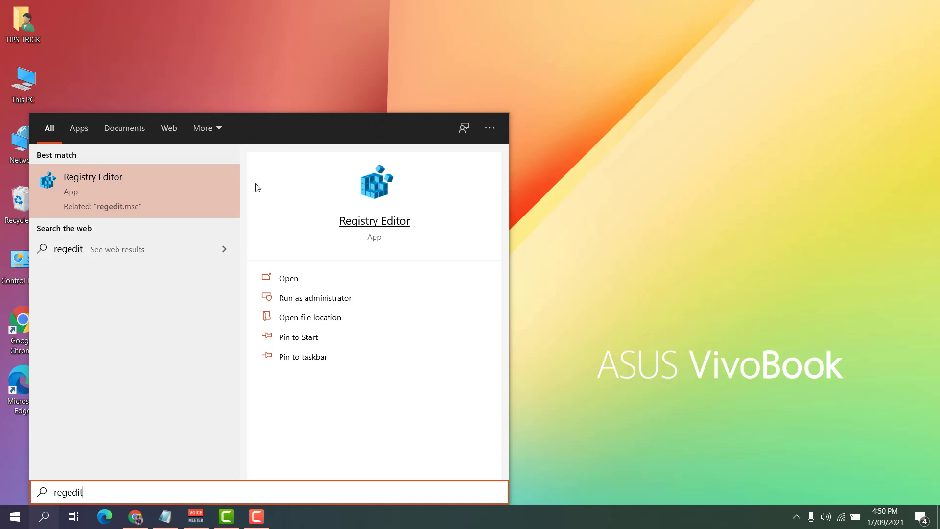
left_click(131, 182)
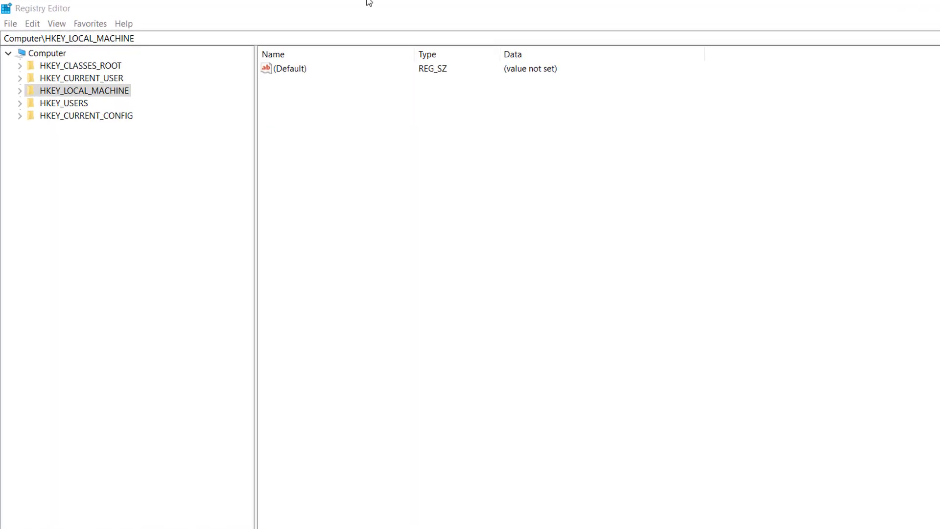
left_click(19, 91)
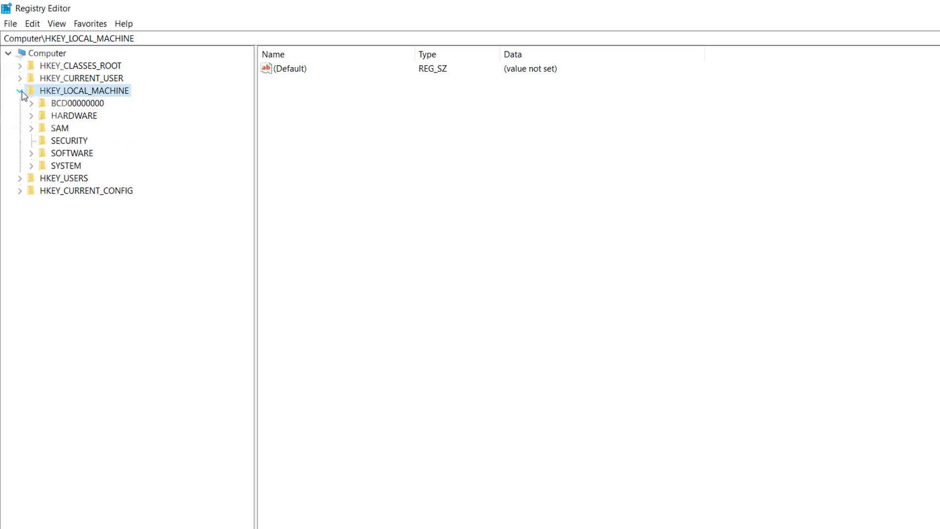
left_click(31, 155)
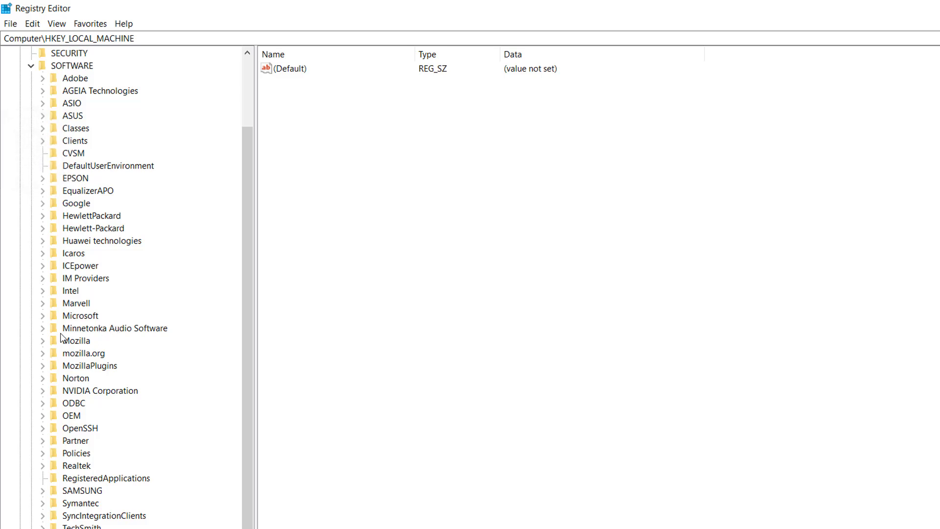
left_click(43, 316)
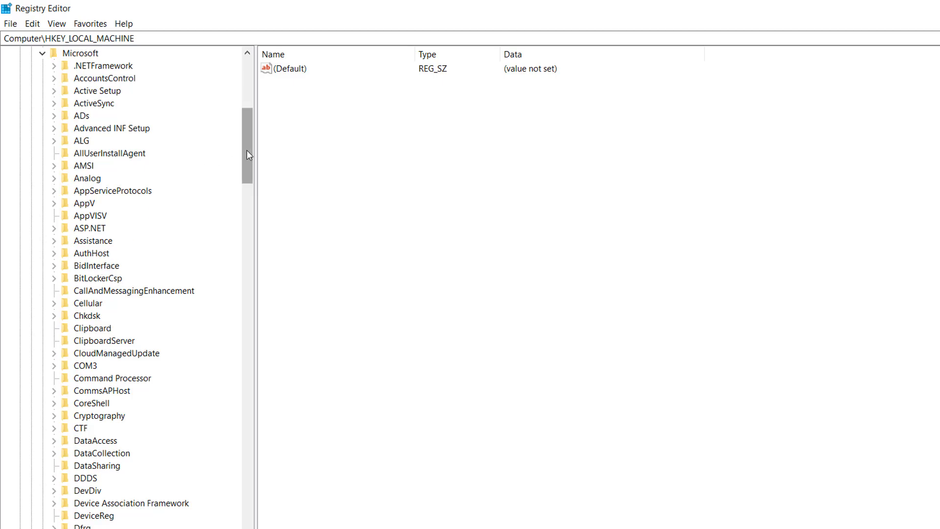
- Expand Windows NT > CurrentVersion and select SoftwareProtectionPlatform's BackupProductKeyDefault value
left_click_drag(247, 150, 248, 489)
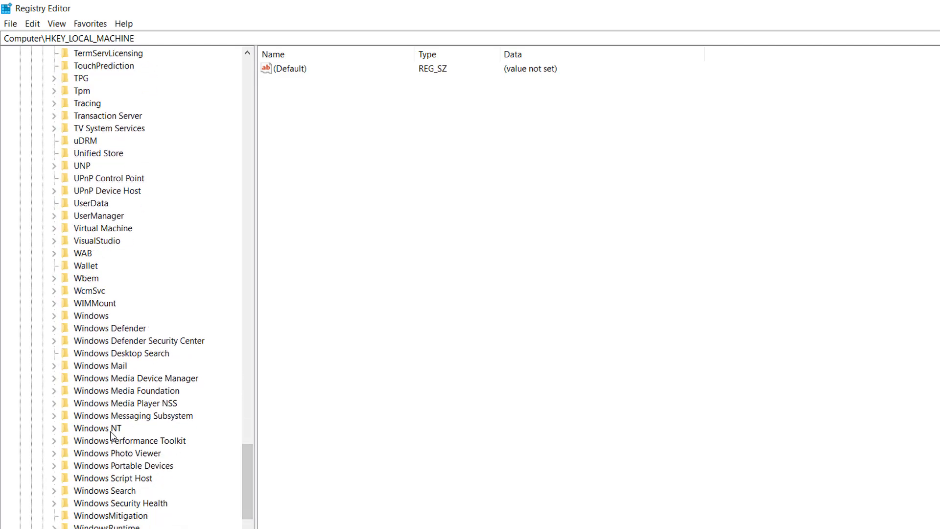
left_click(55, 430)
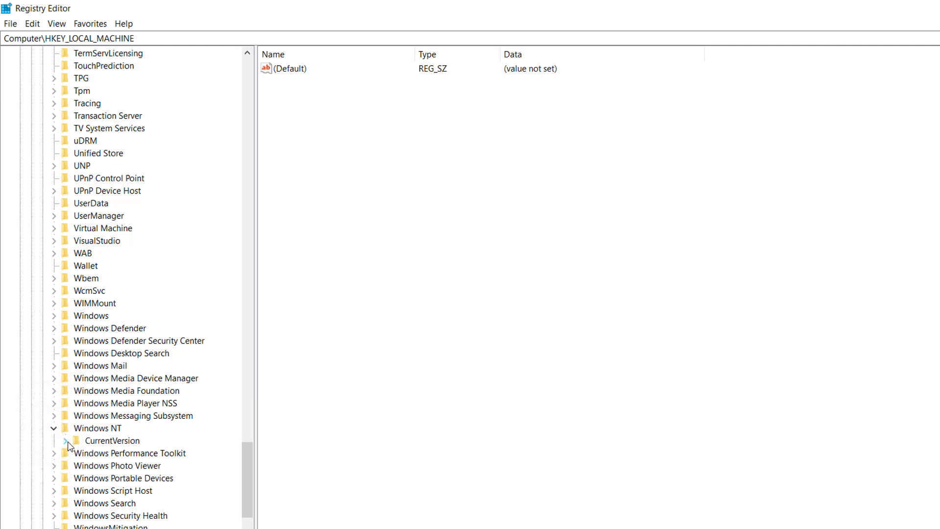
left_click(66, 441)
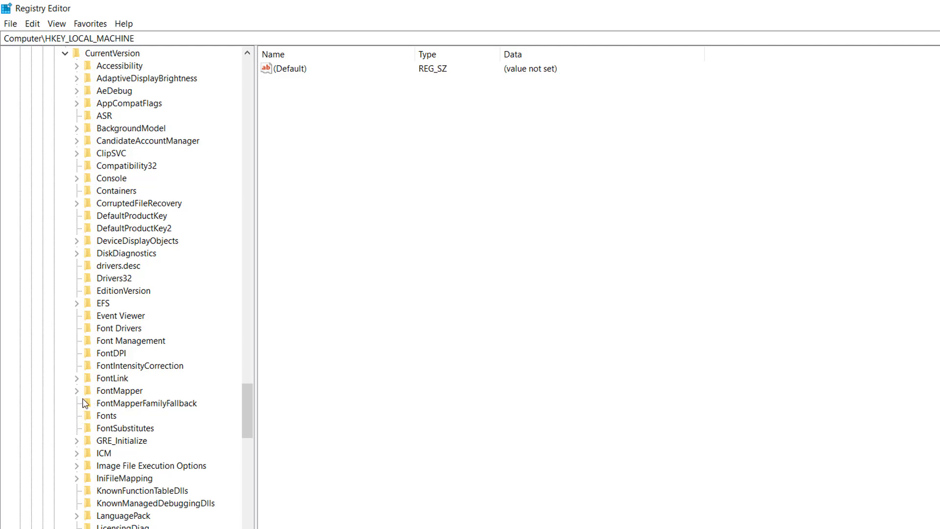
left_click_drag(245, 404, 216, 451)
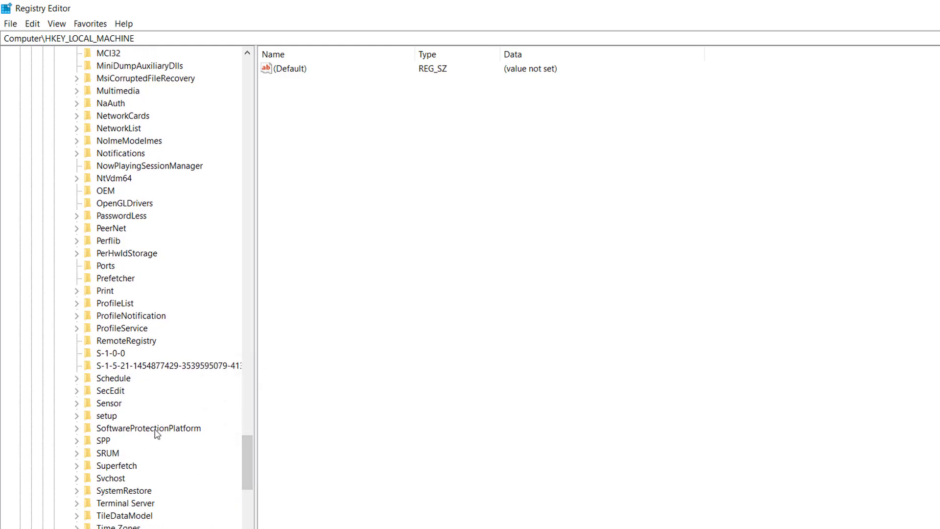
left_click(155, 431)
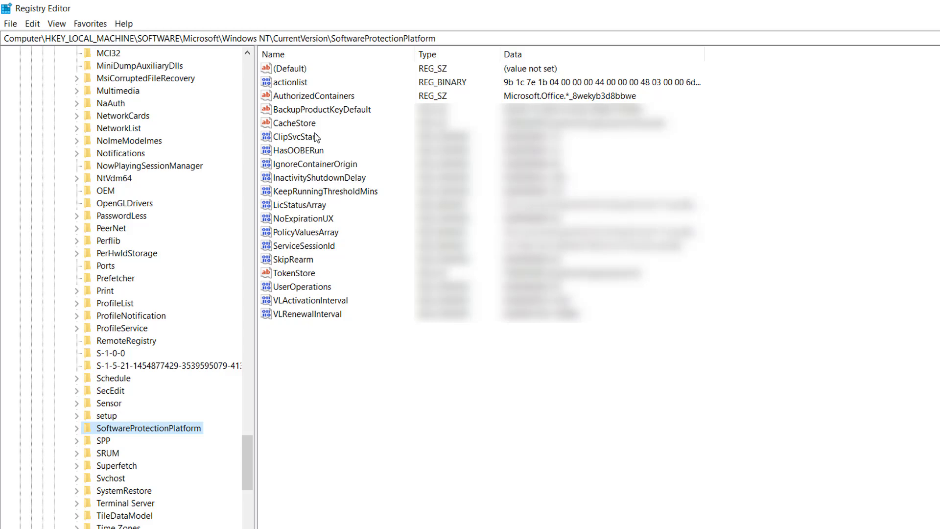
left_click(315, 112)
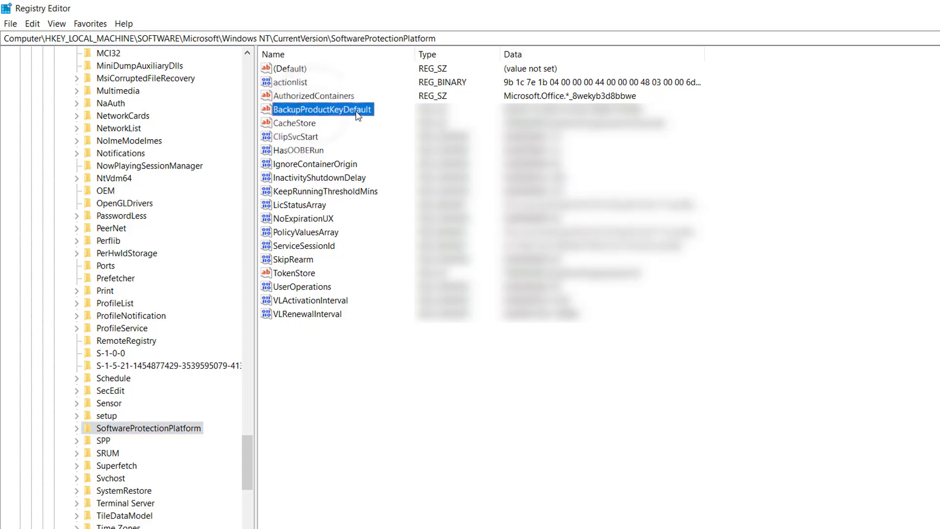
left_click(507, 104)
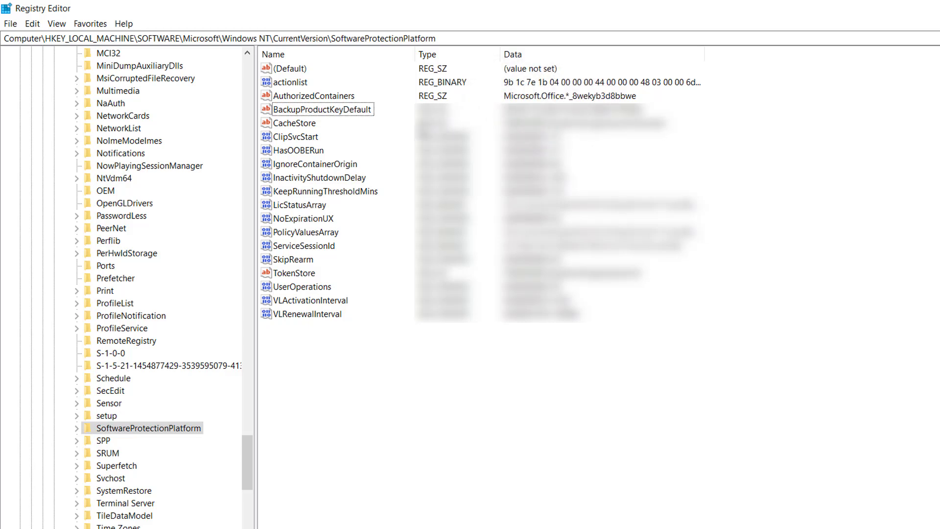
- View the BackupProductKeyDefault value data, then cancel without changes
double_click(338, 113)
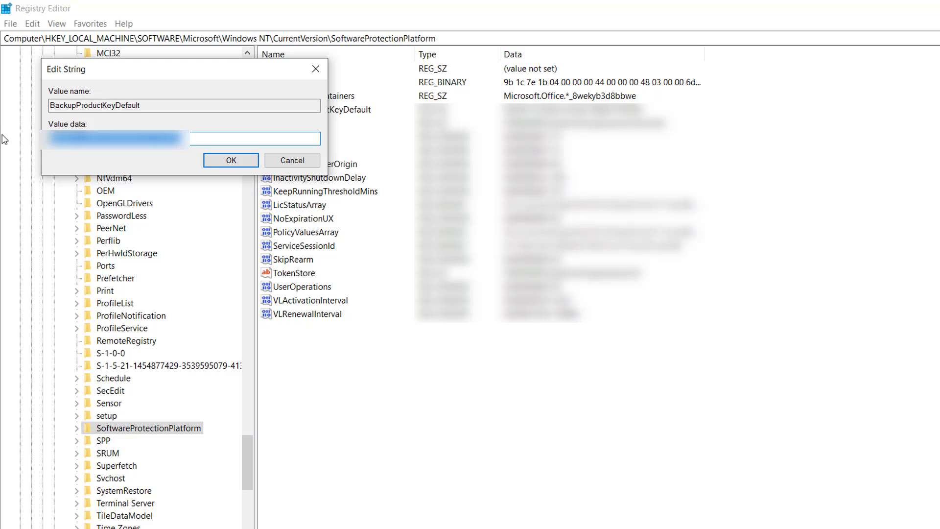
left_click(305, 161)
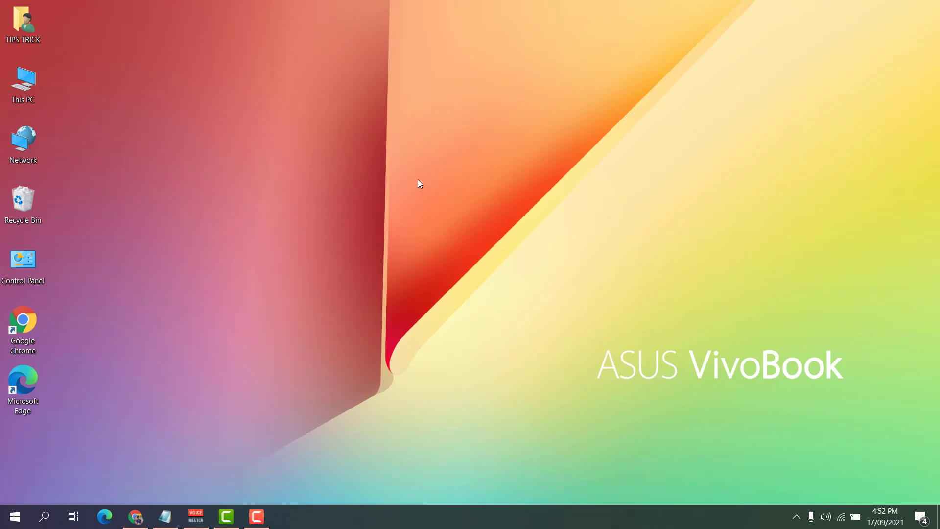
- Launch Magical Jelly Bean Keyfinder from a 'key' search to show the Windows 10 Home CD key
left_click(37, 518)
type("key")
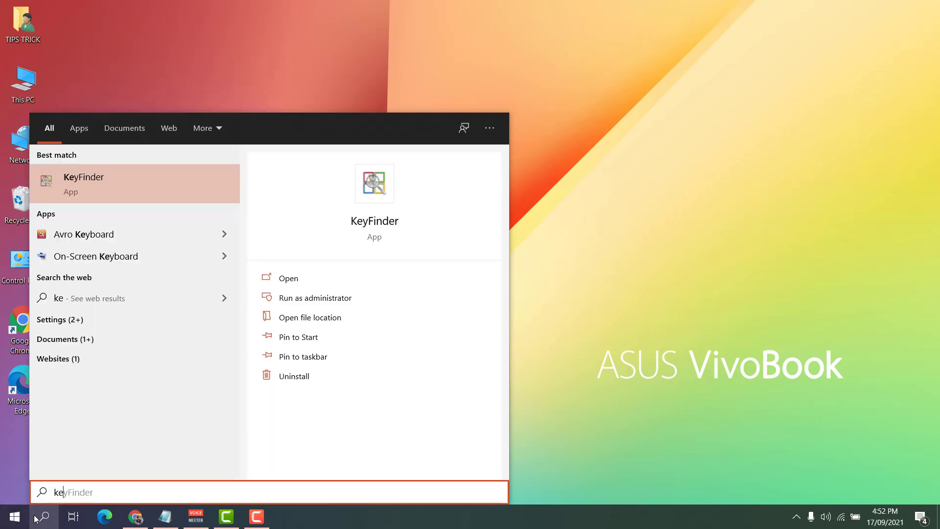
left_click(125, 184)
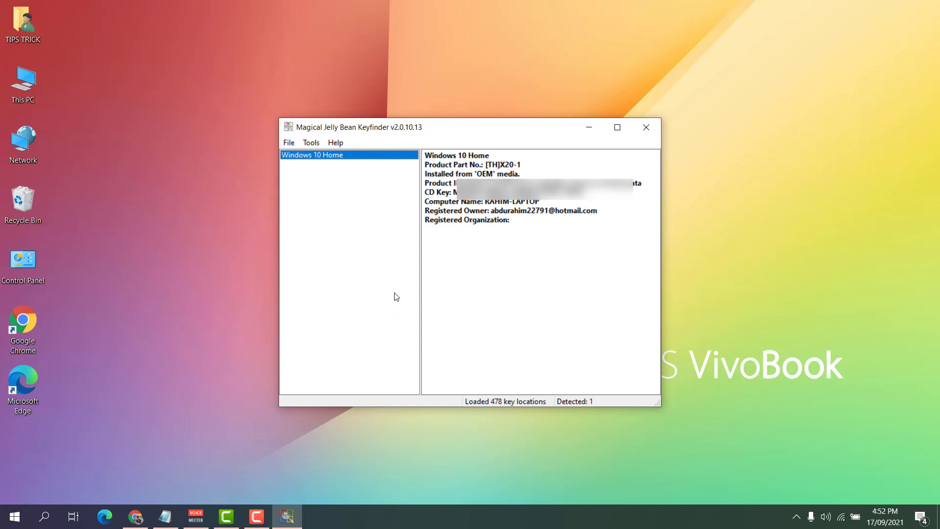